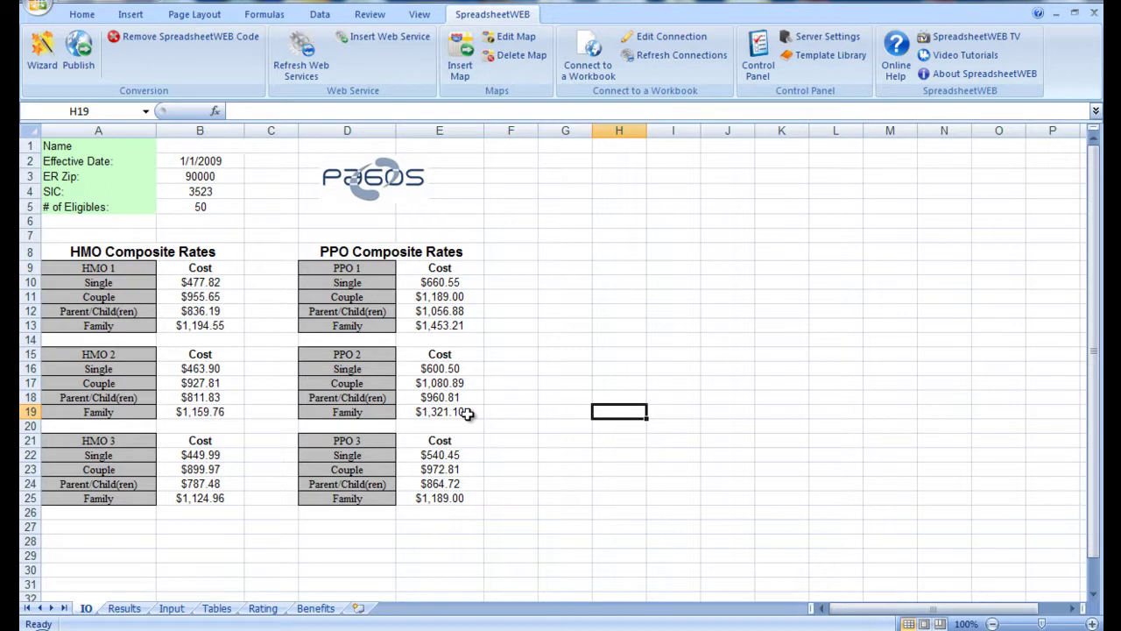
Review the Results, Input, Tables, Rating and Benefits sheets, then return to the IO sheet.
left_click(124, 607)
left_click(173, 609)
left_click(217, 608)
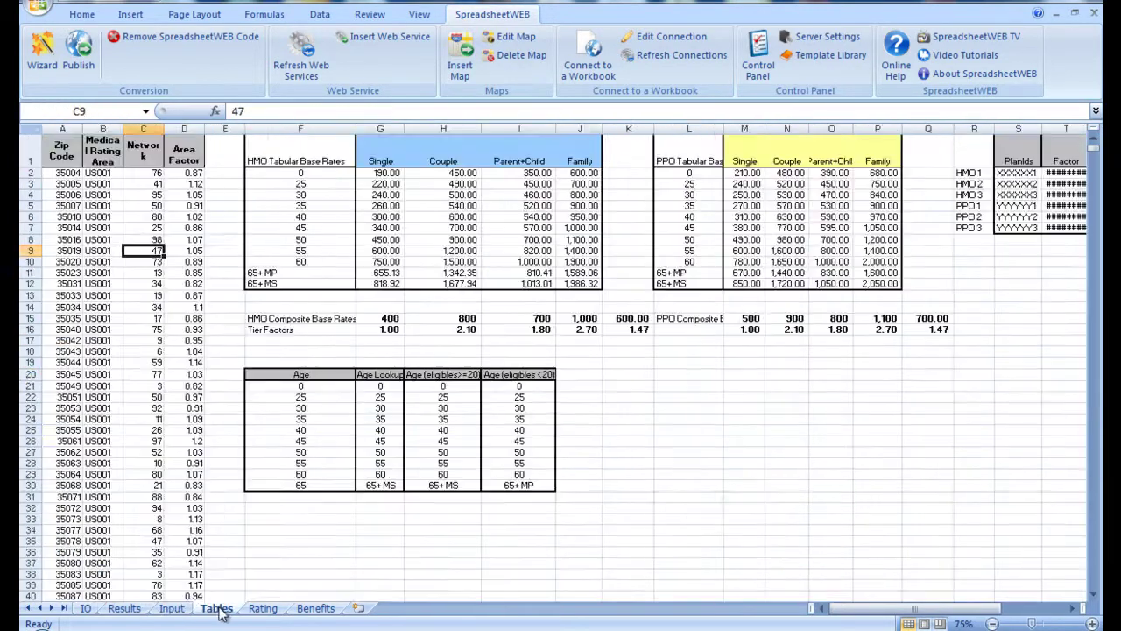
left_click(263, 608)
left_click(316, 607)
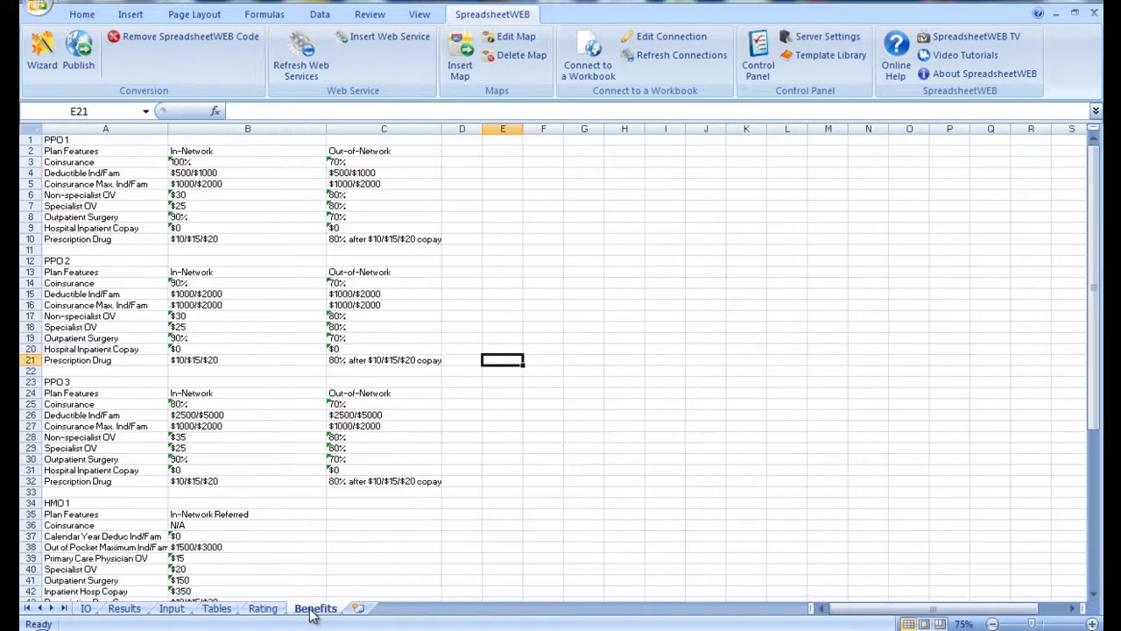
left_click(86, 607)
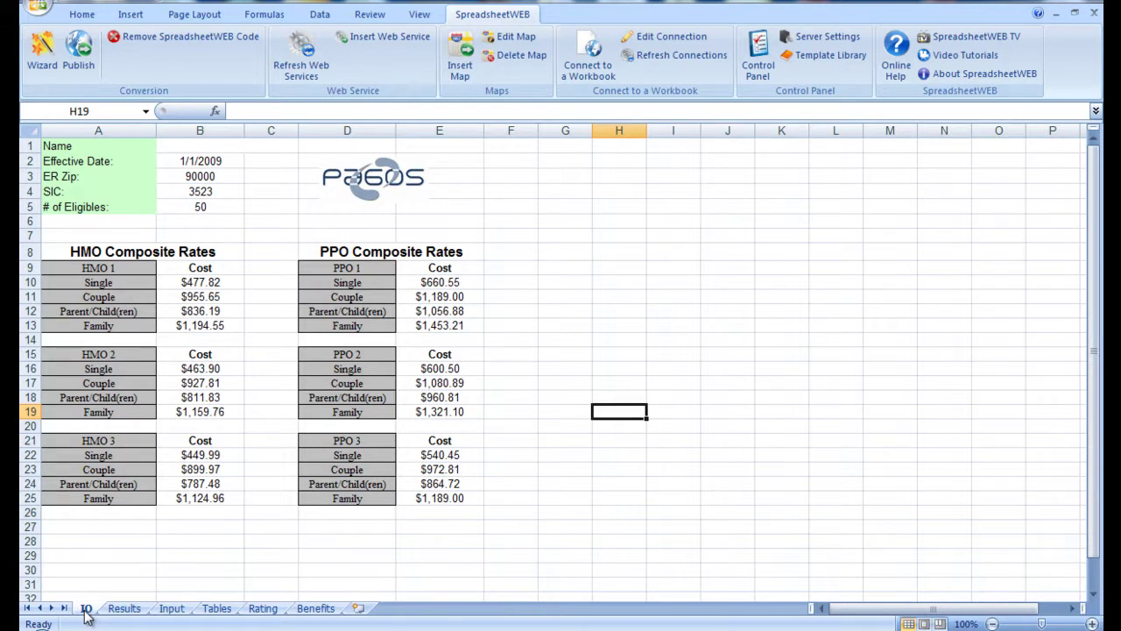
Run the SpreadsheetWEB Wizard to convert the workbook into the RatingEngineDemo2 web application.
left_click(44, 57)
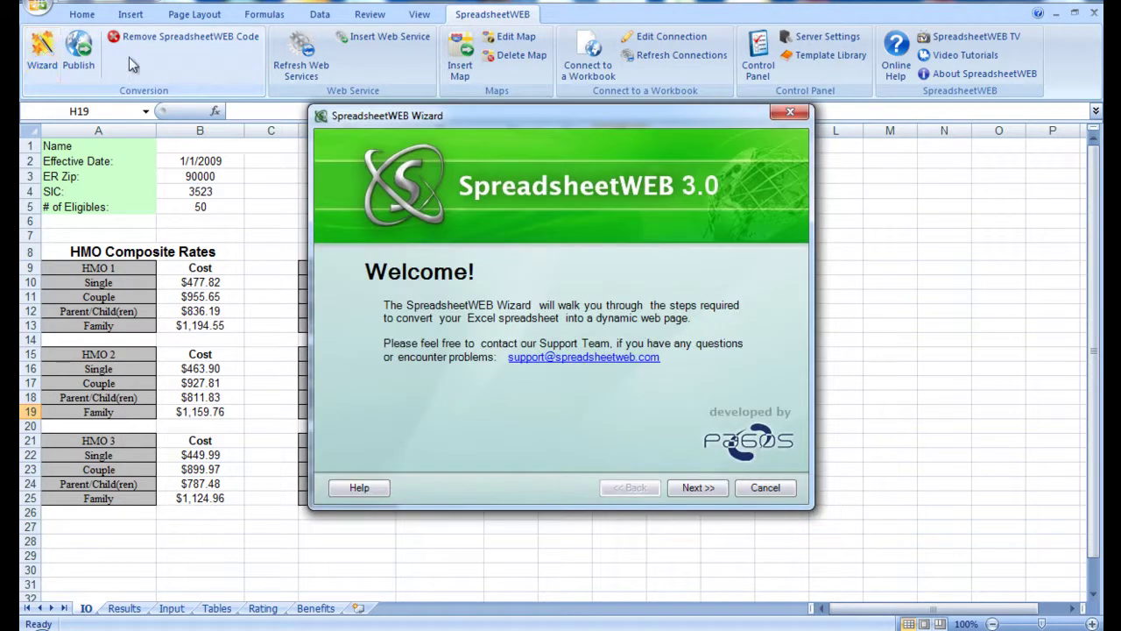
left_click(701, 488)
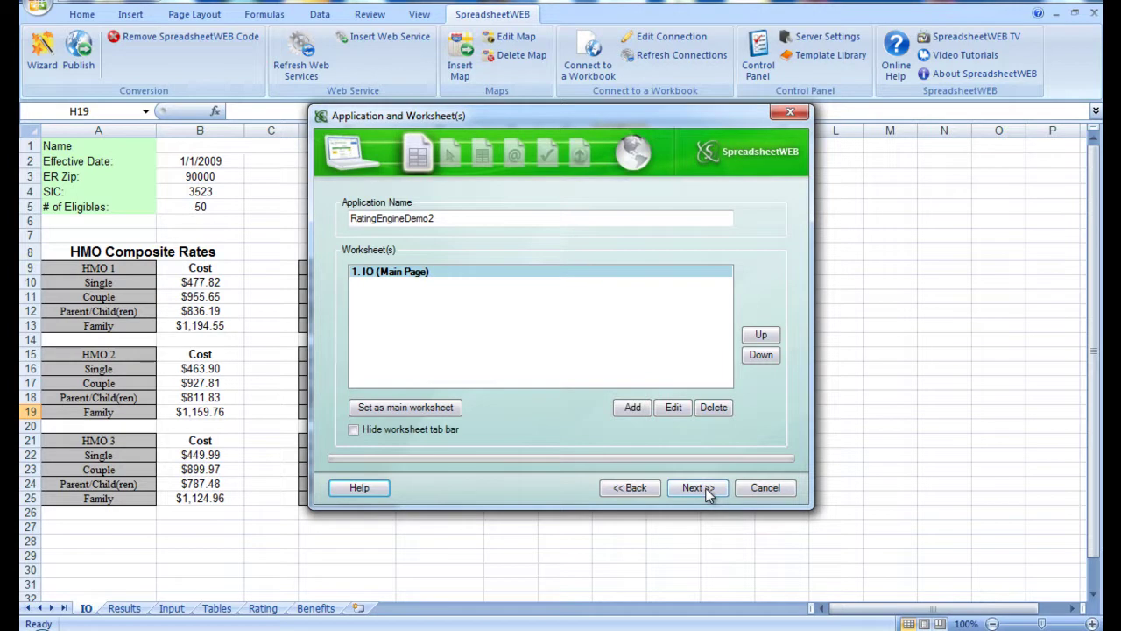
left_click(707, 491)
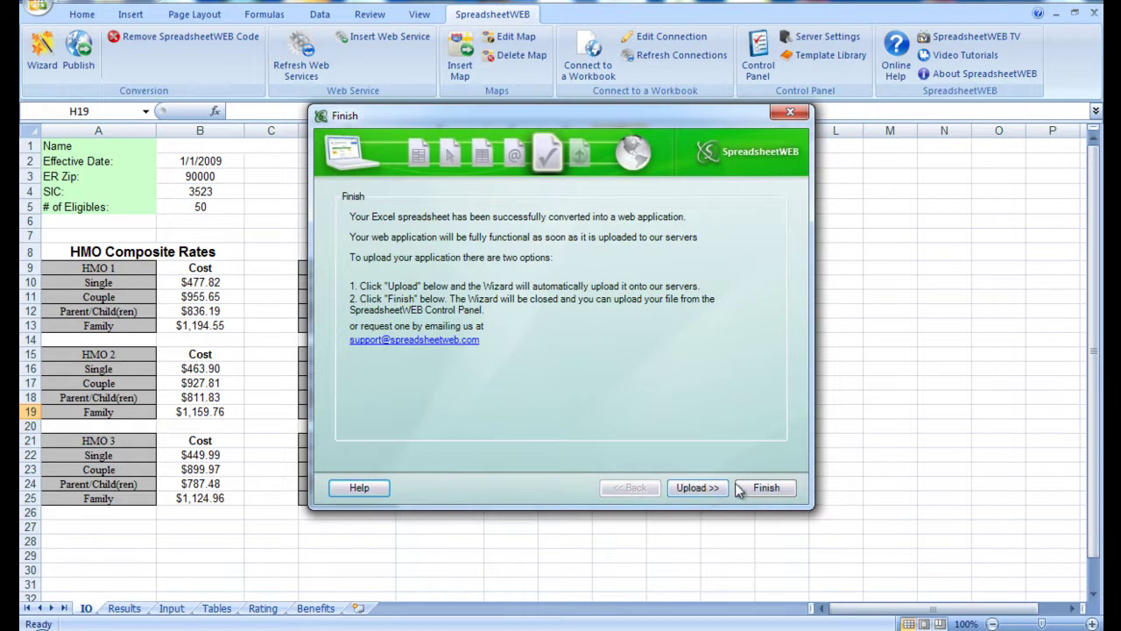
left_click(761, 488)
left_click(679, 460)
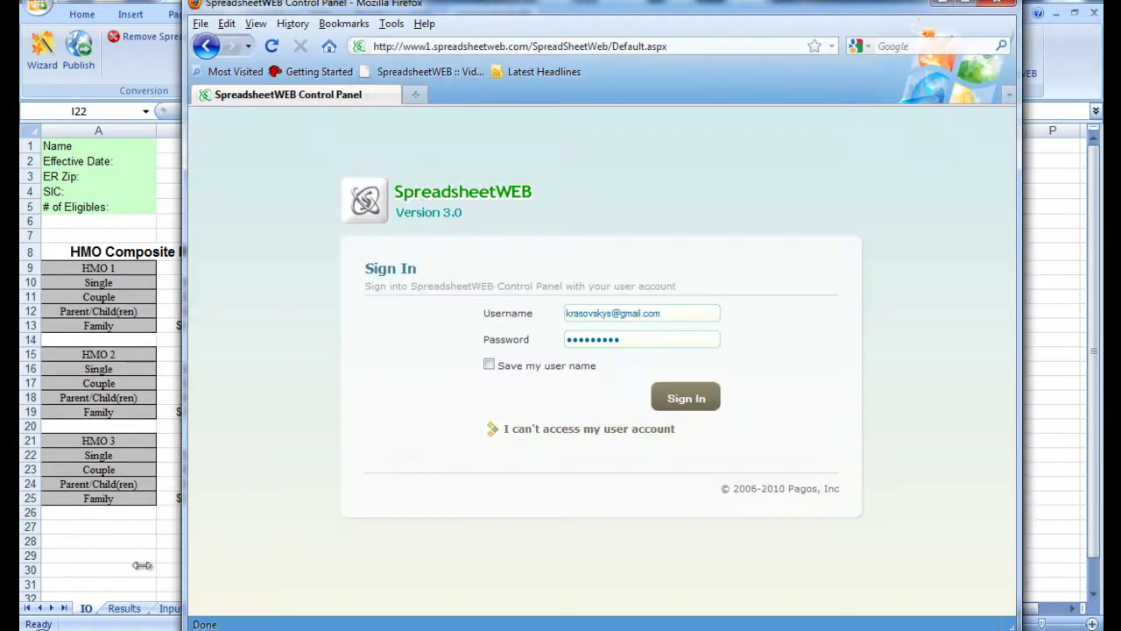
Sign in and start a new web application named 'Batch Process'.
left_click(673, 401)
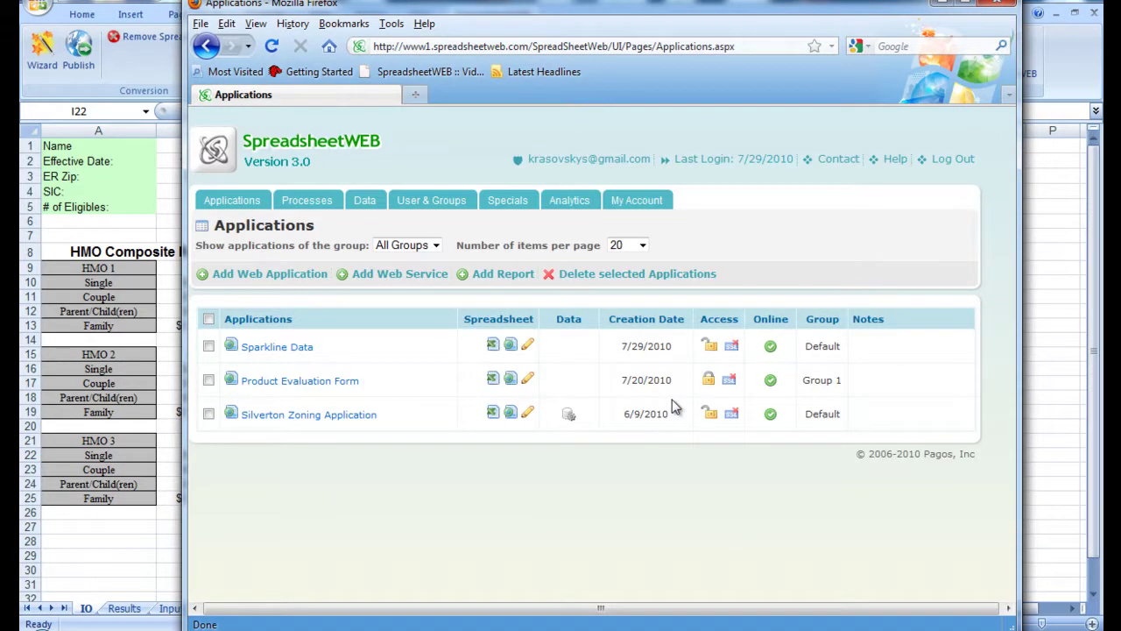
left_click(292, 275)
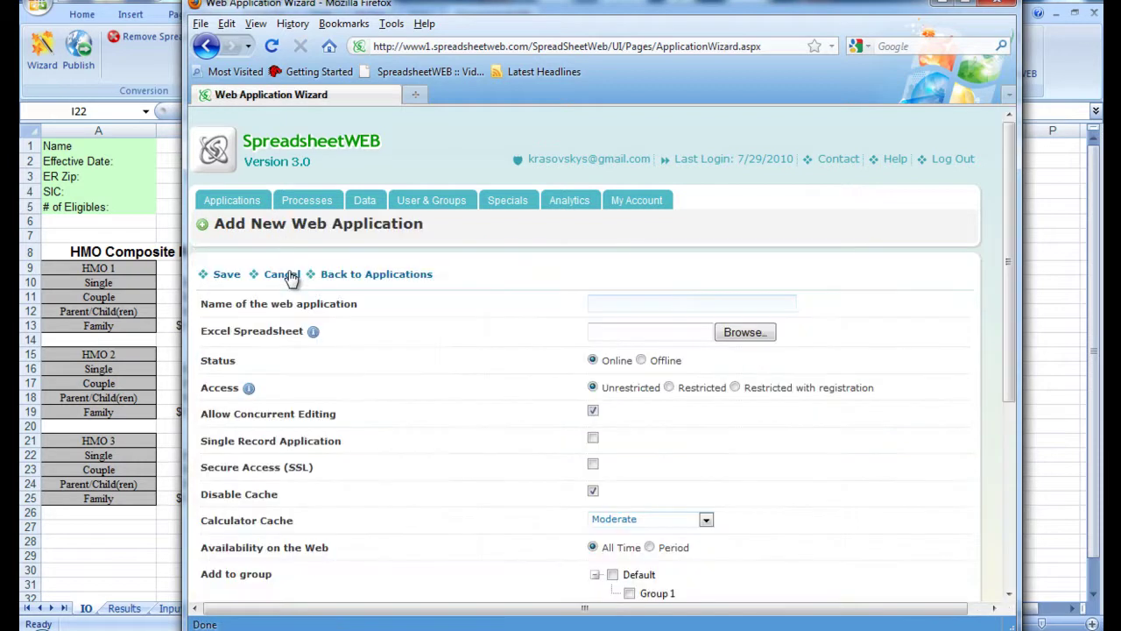
left_click(611, 299)
type("Batch Process")
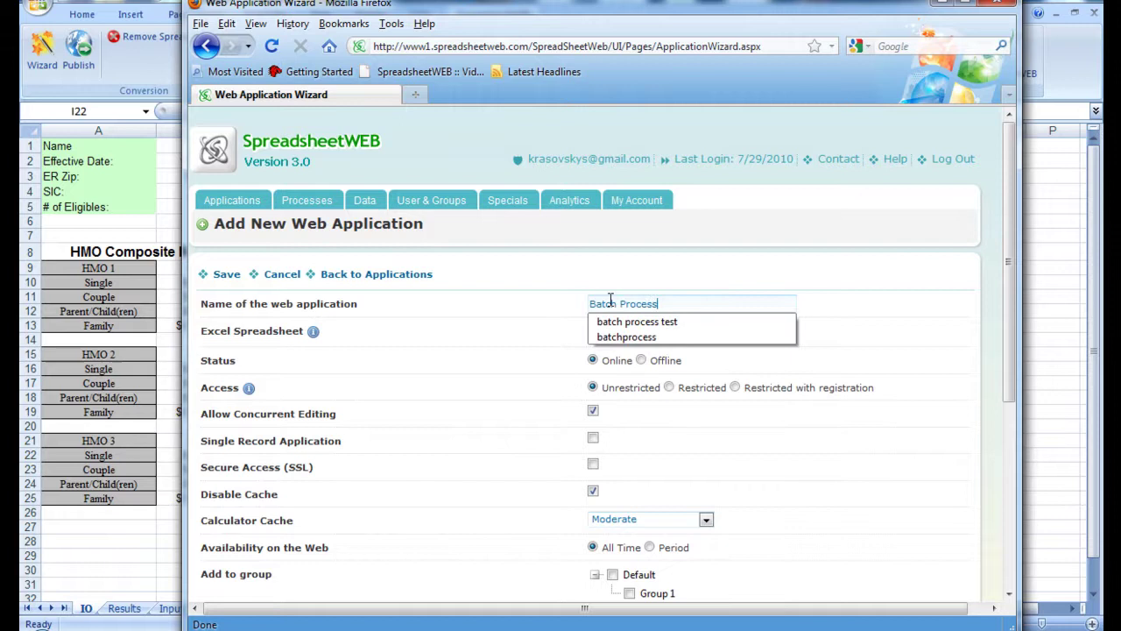
left_click(865, 299)
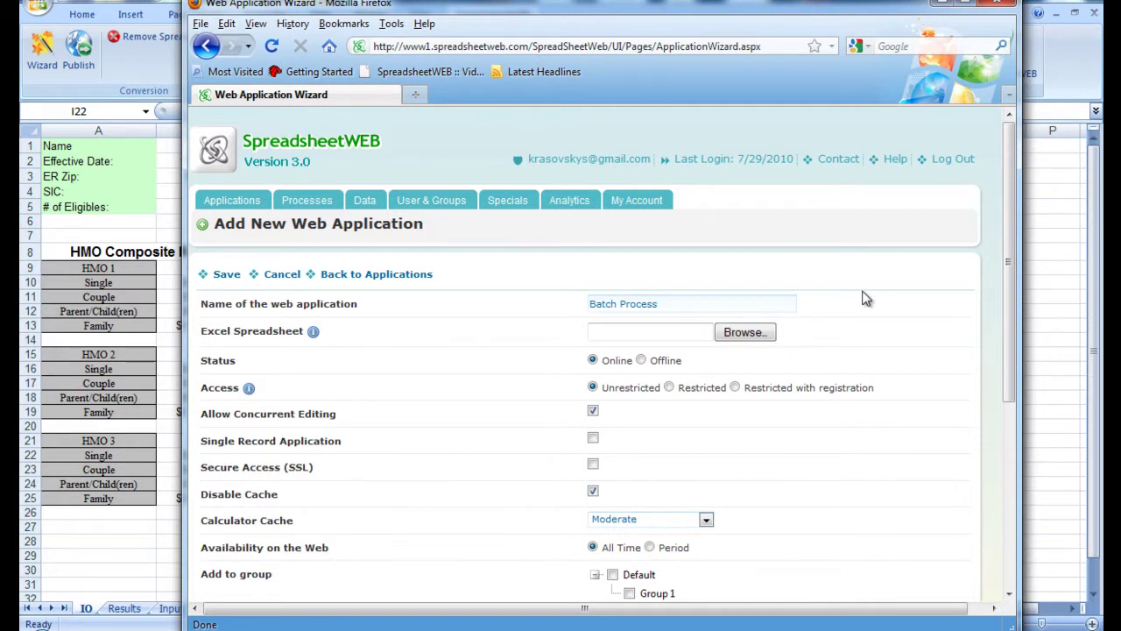
Attach the Excel workbook, assign the application to the Default group, and save it.
left_click(744, 332)
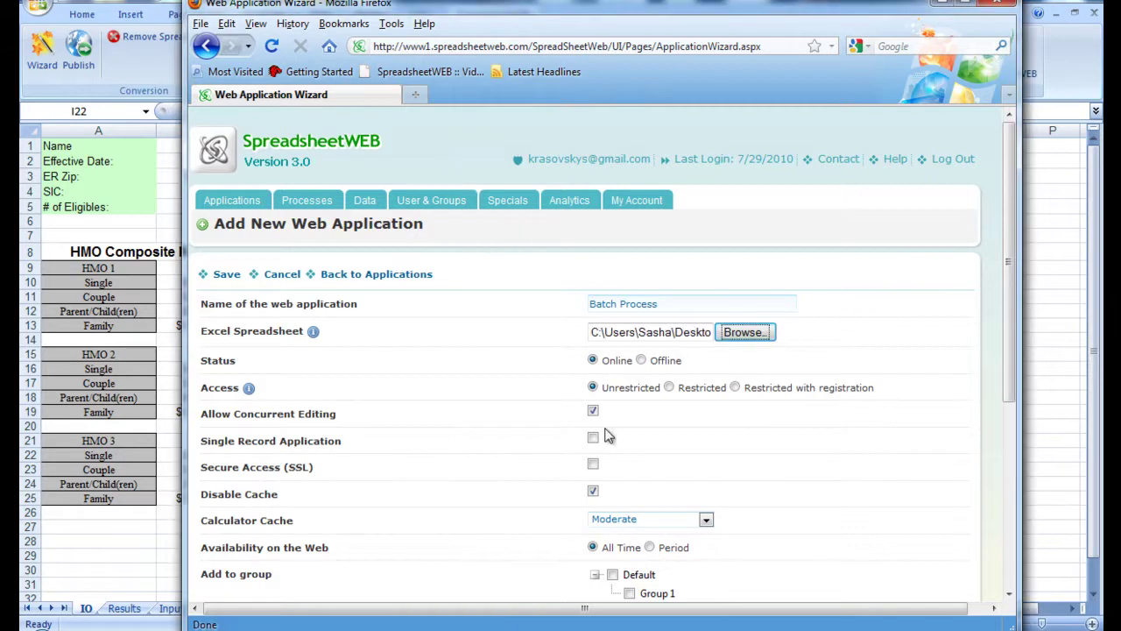
left_click(613, 574)
scroll(450, 413, "down", 5)
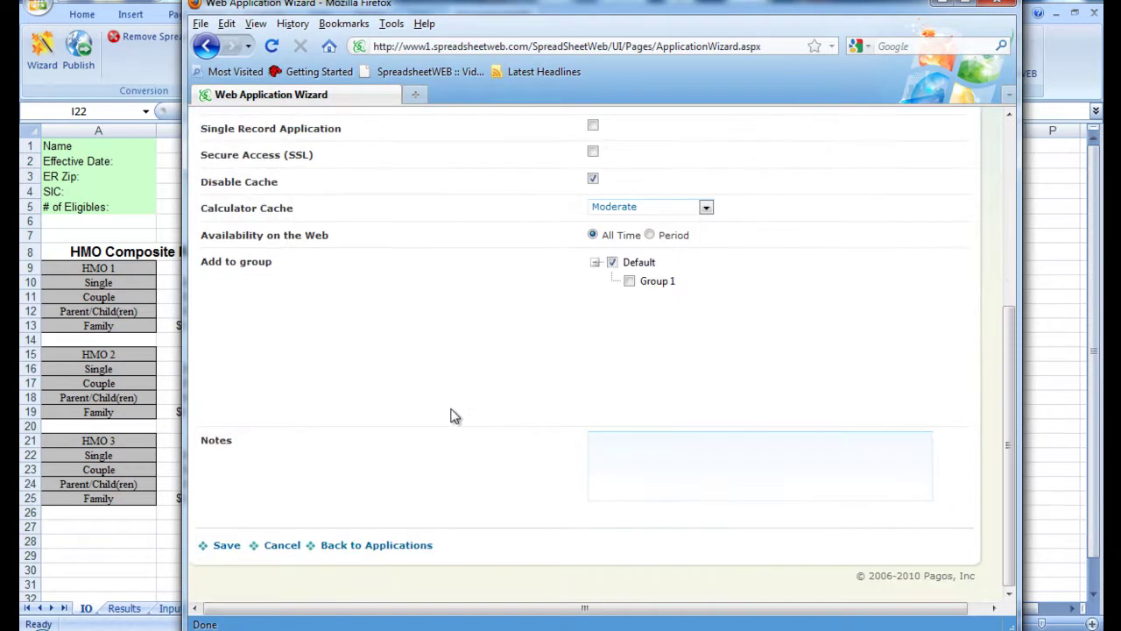
left_click(226, 546)
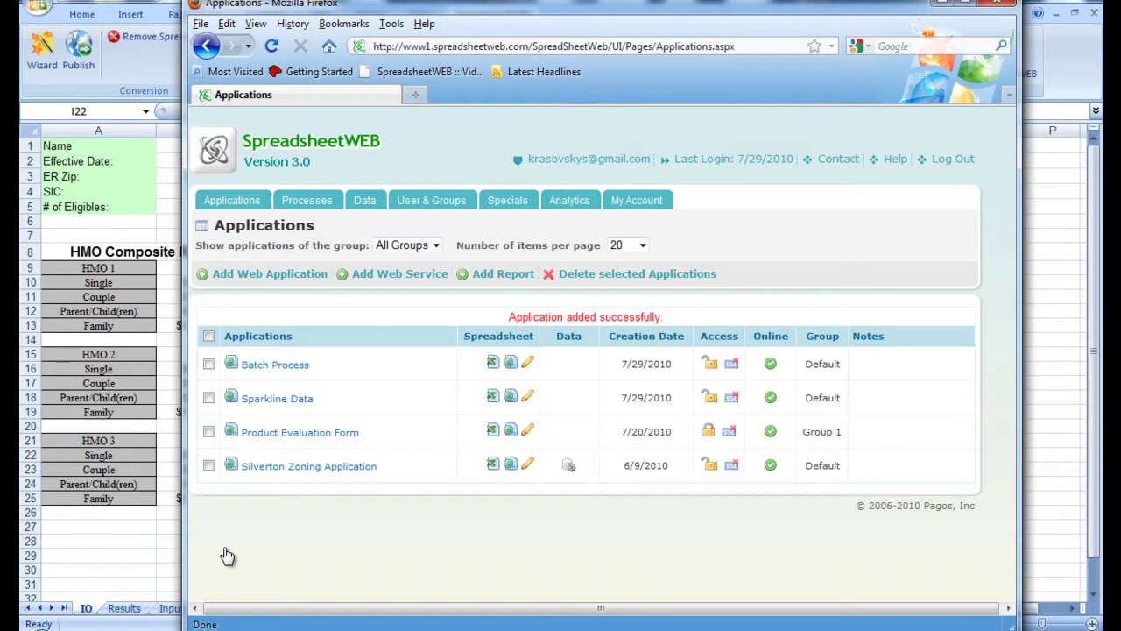
Calculate HMO and PPO rates in the Batch Process calculator for SIC 6532 and 23 eligibles.
left_click(295, 364)
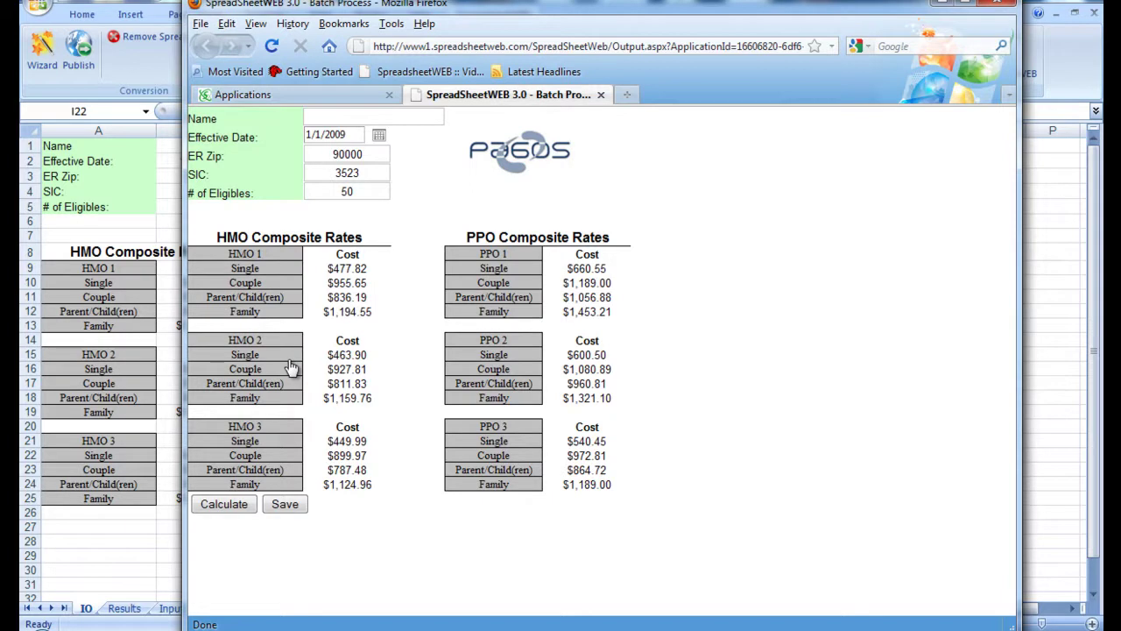
left_click_drag(374, 192, 324, 175)
type("23")
type("6532")
left_click(222, 508)
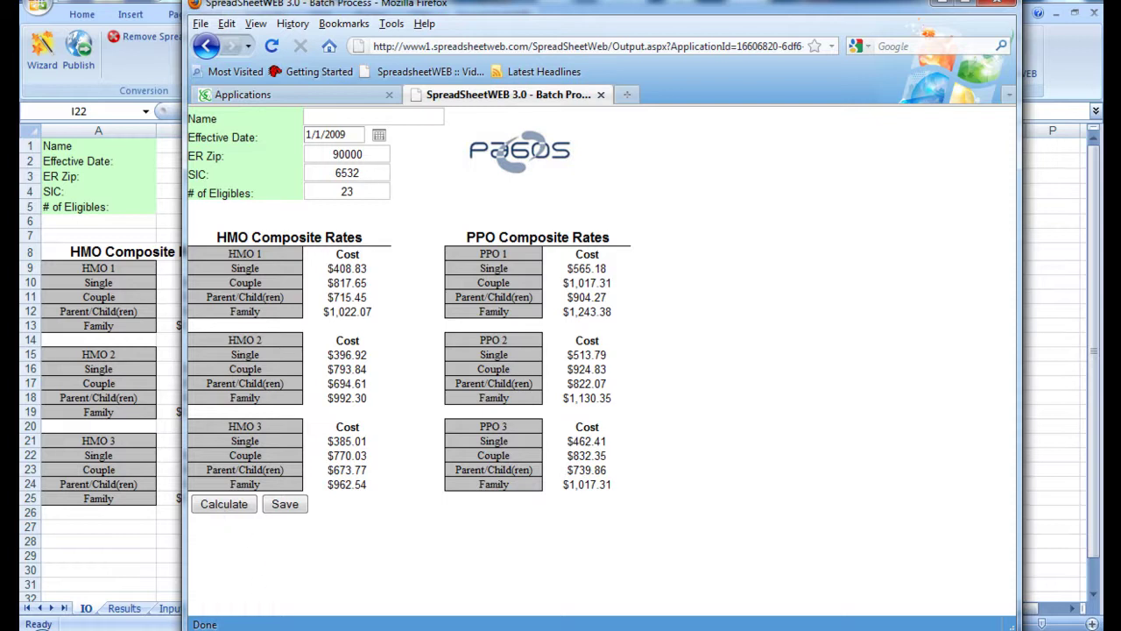
Bring the Process_data_rating2.csv workbook with the batch input rows to the front.
mouse_move(321, 627)
left_click(229, 566)
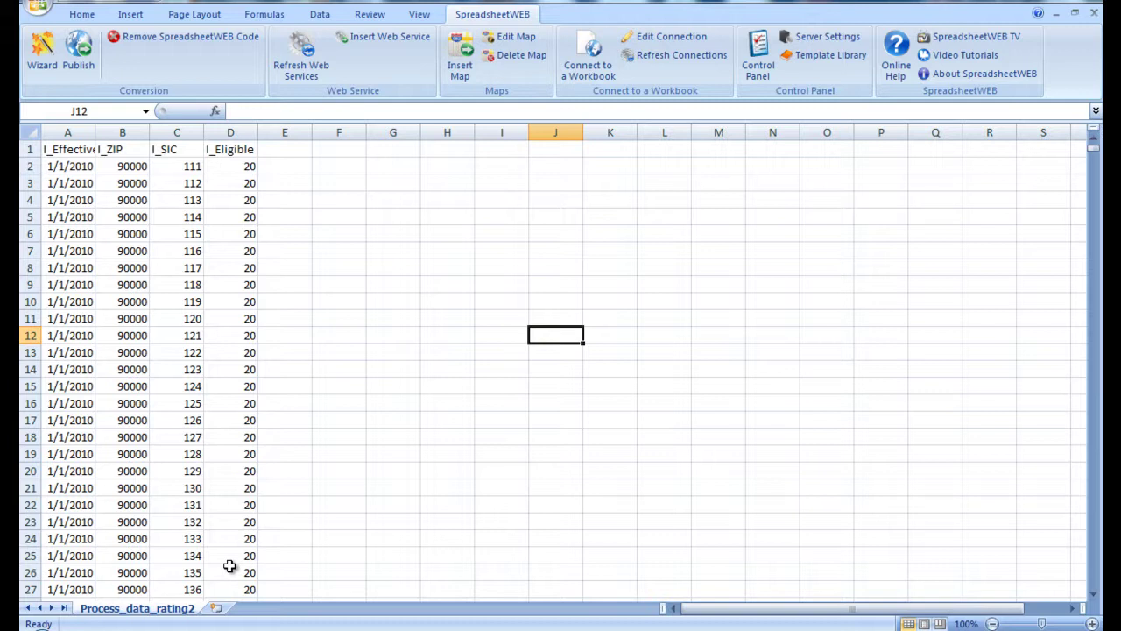
Start a new batch process named 'Test Batch Process' from the Processes list.
key("alt+Tab")
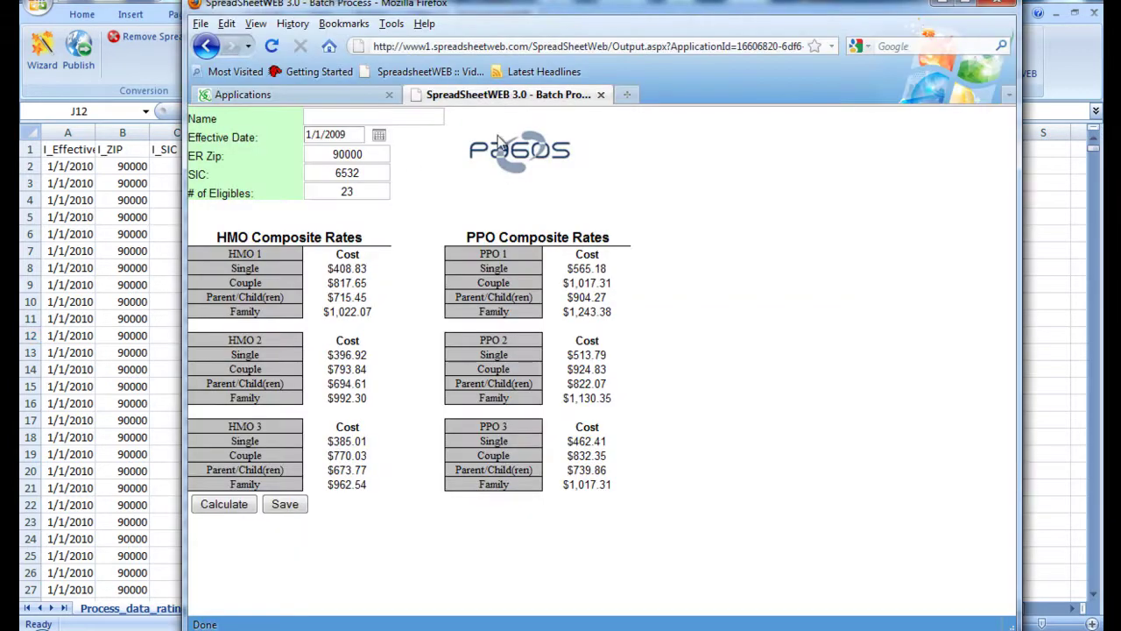
left_click(595, 94)
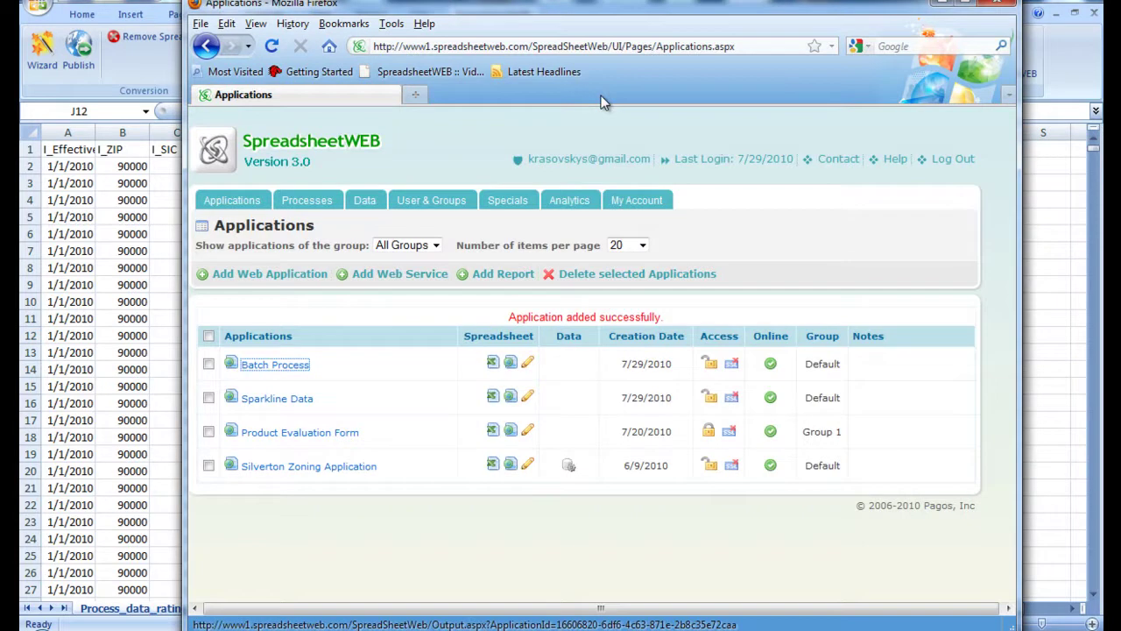
left_click(307, 200)
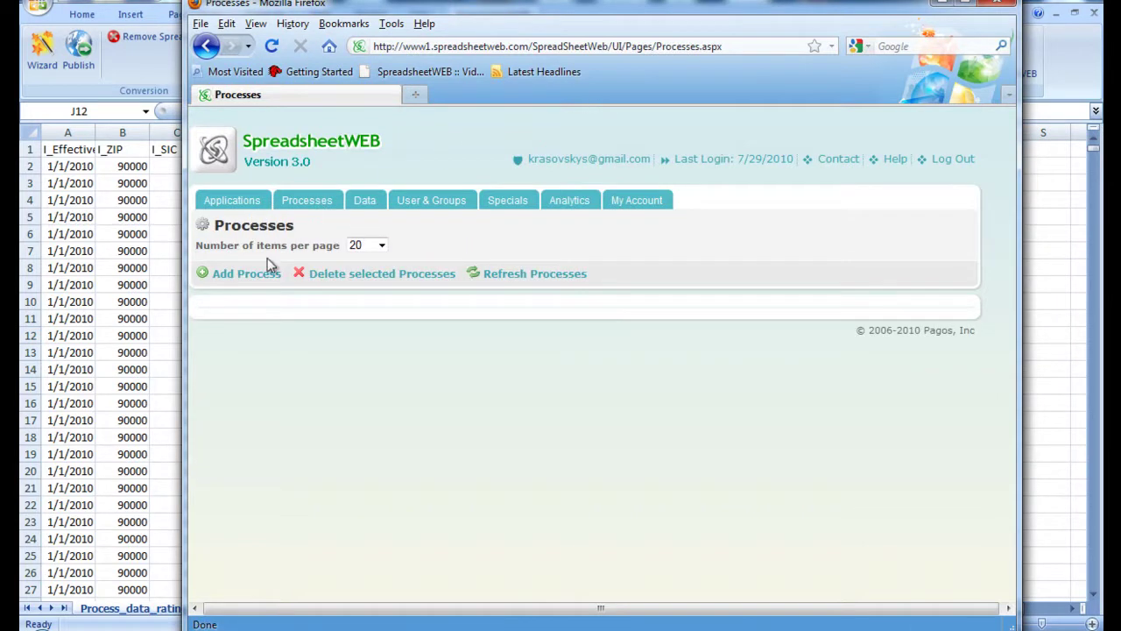
left_click(243, 273)
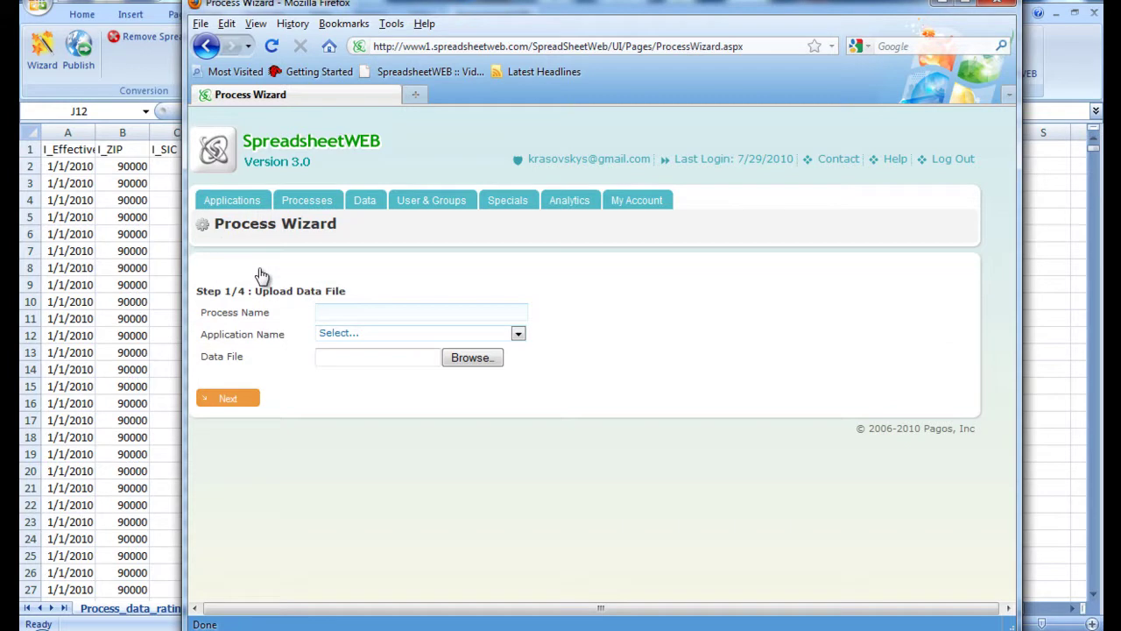
left_click(372, 308)
type("Tes")
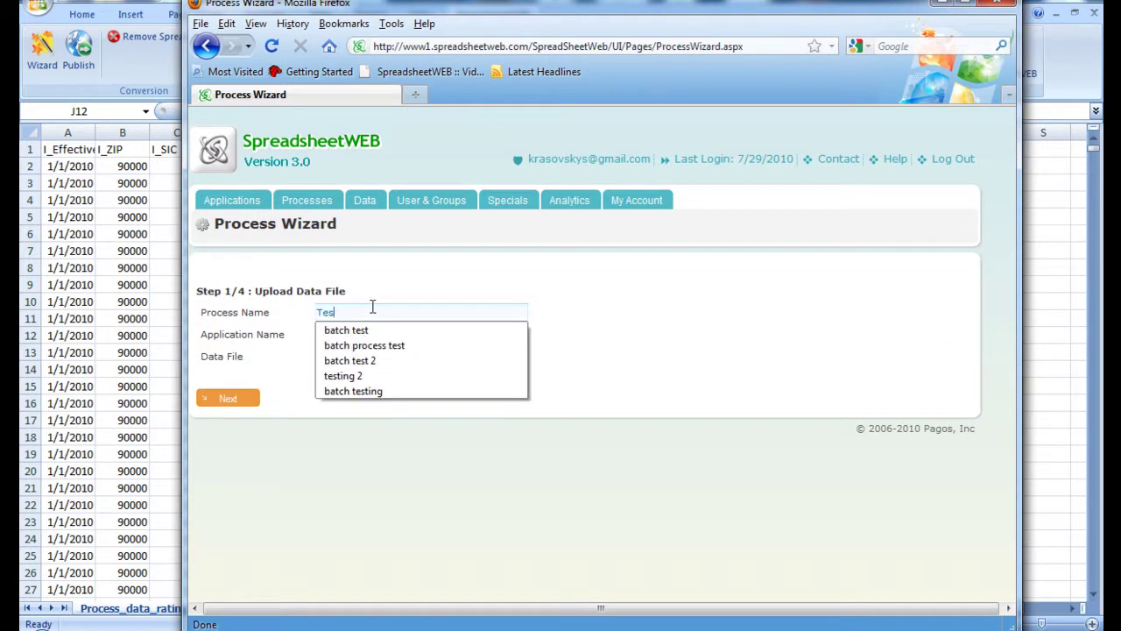
type("t Batch Proces")
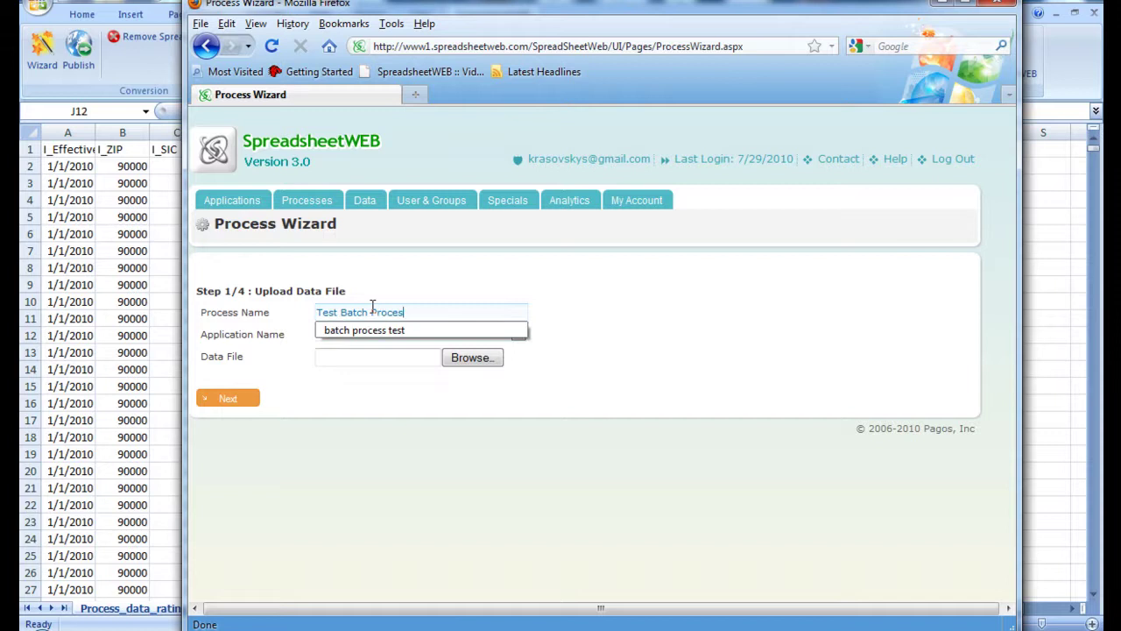
type("s")
left_click(637, 337)
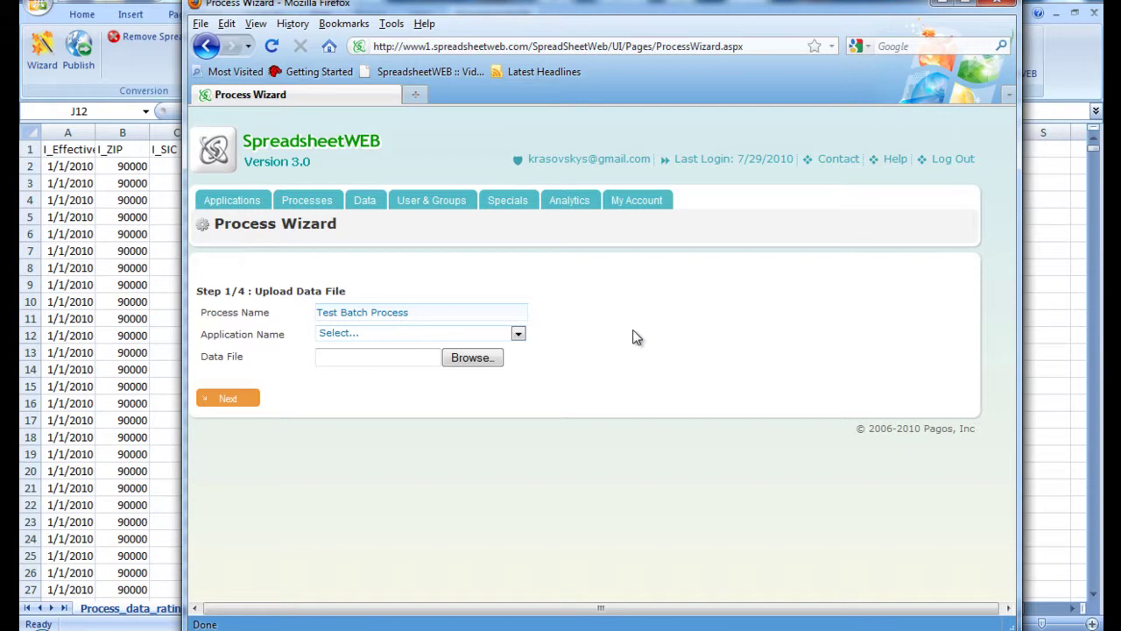
Select the Batch Process application, attach the data file, and continue to Data Mapping.
left_click(518, 333)
left_click(488, 357)
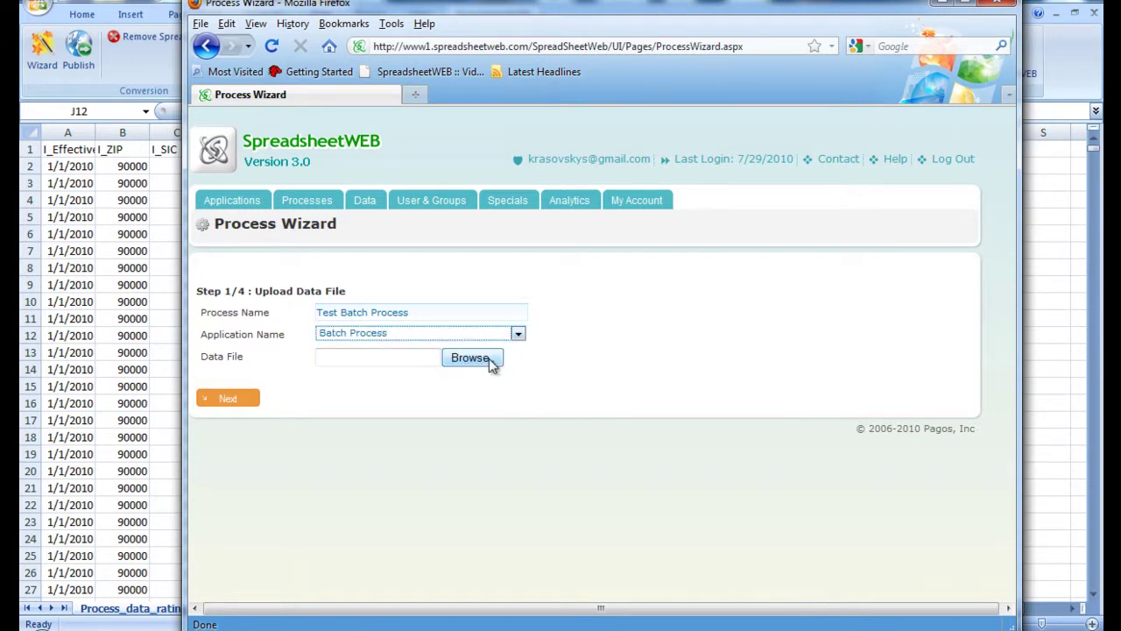
left_click(540, 385)
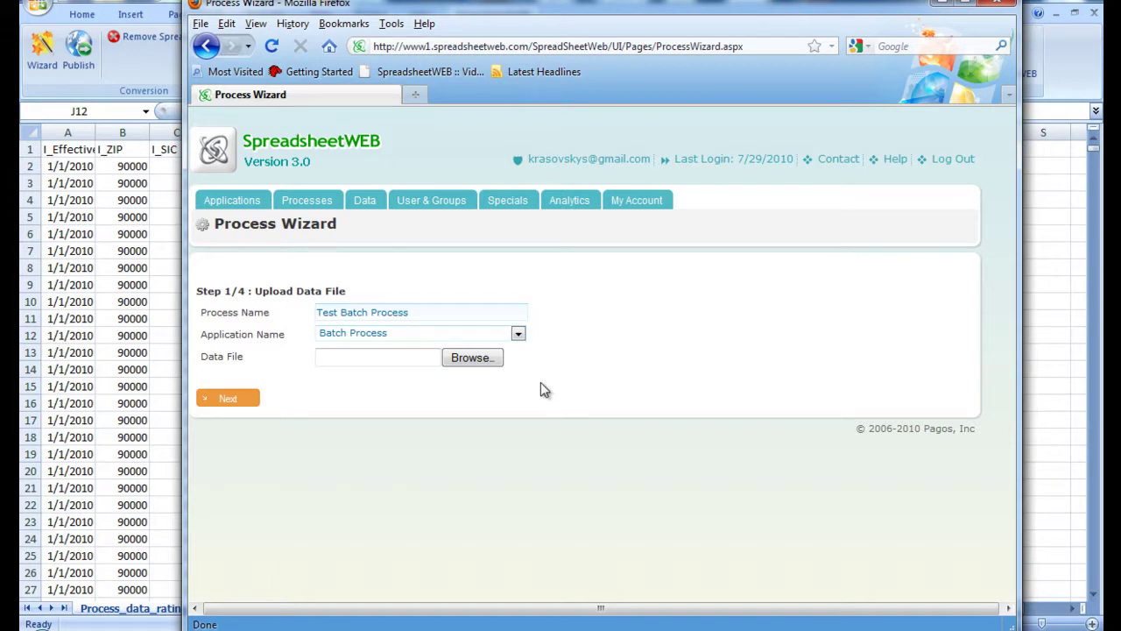
left_click(493, 363)
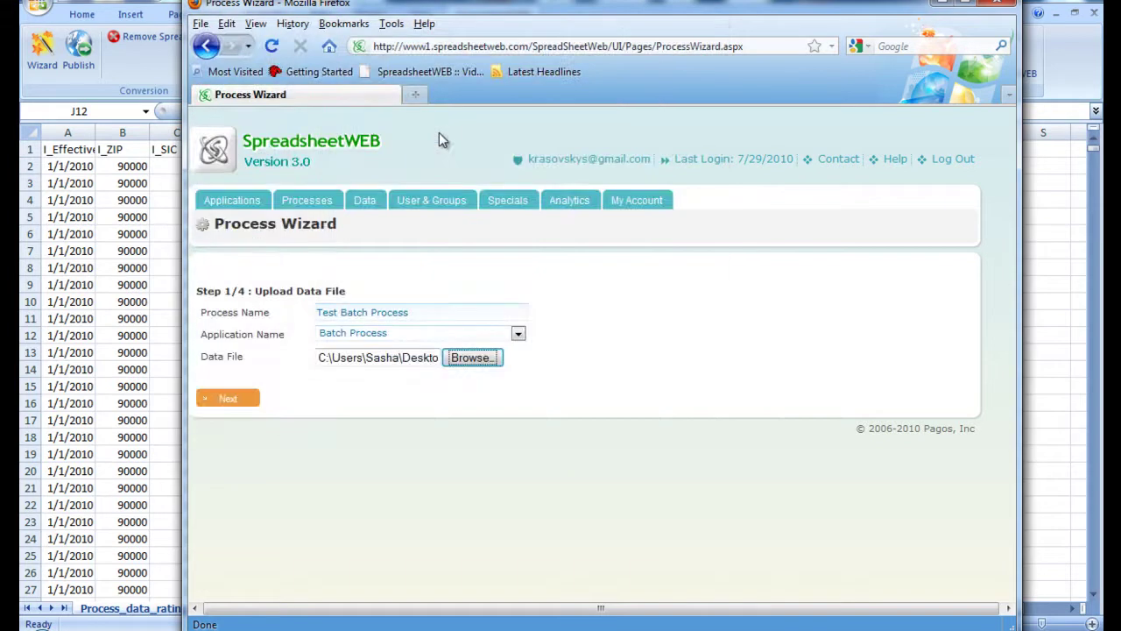
left_click(245, 403)
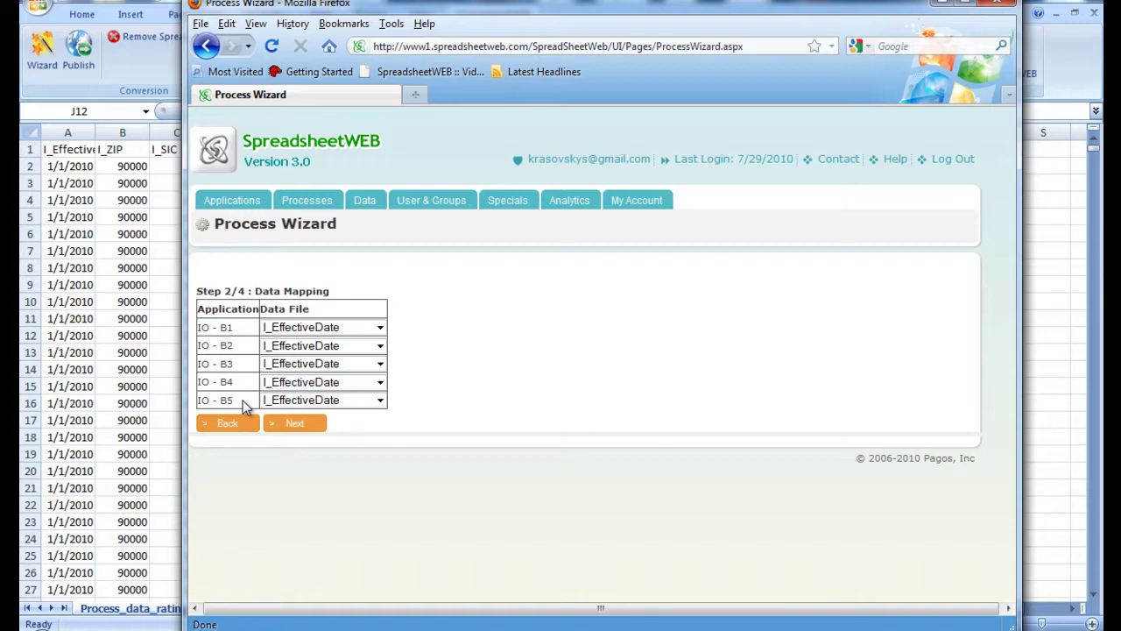
Map B1 to Ignore, keep B2 as I_EffectiveDate, and set B3 I_ZIP, B4 I_SIC, B5 I_Eligible.
left_click(379, 326)
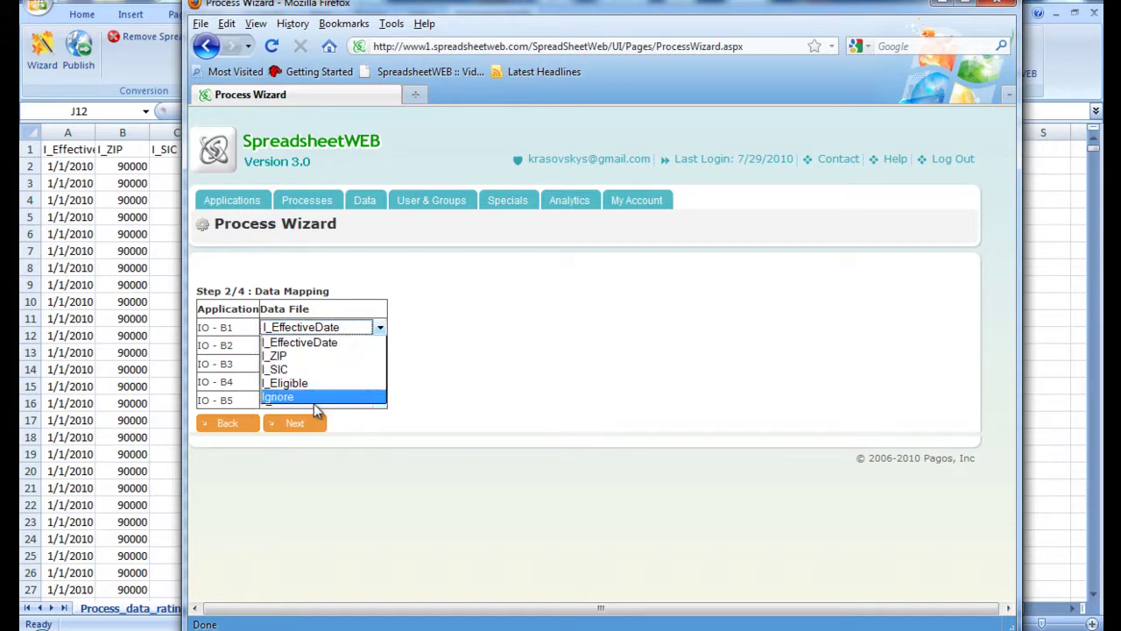
left_click(315, 399)
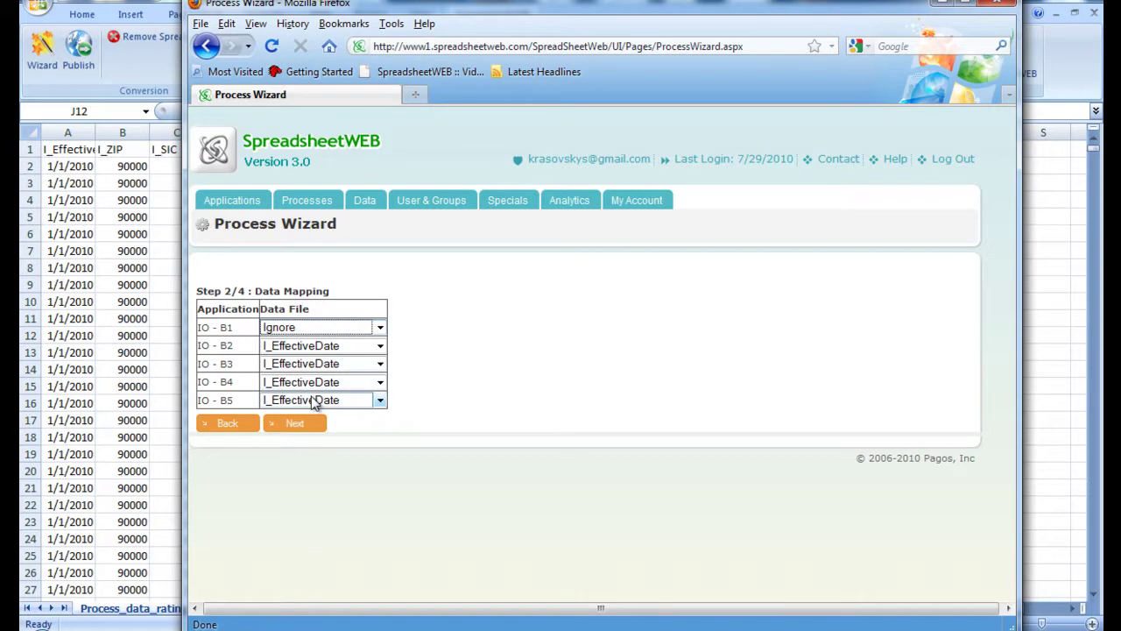
left_click(348, 346)
left_click(334, 372)
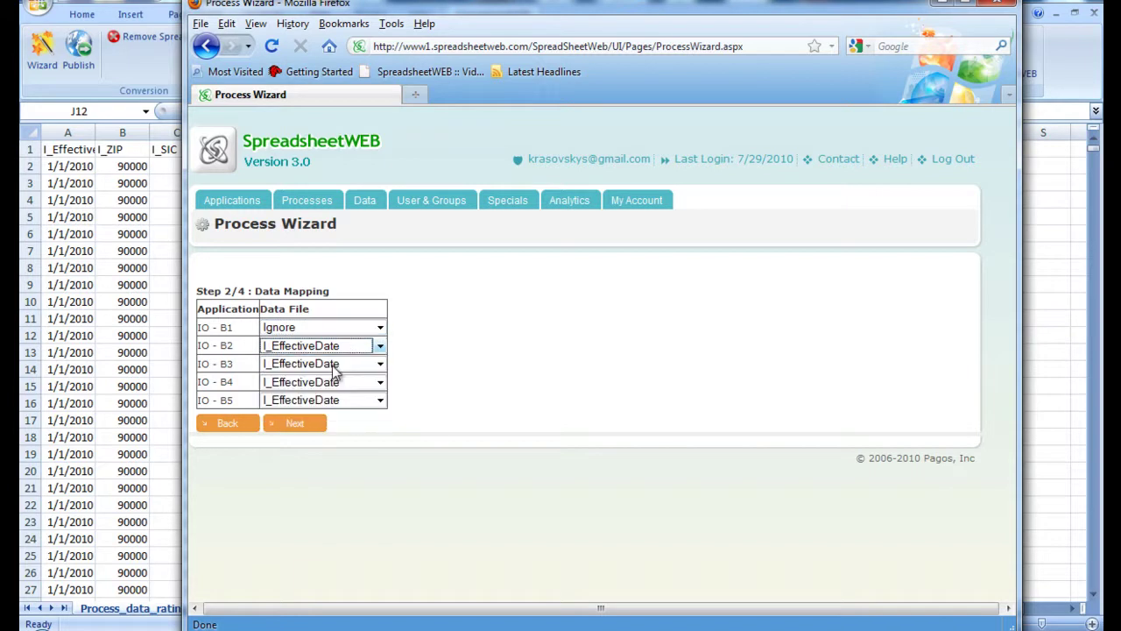
left_click(332, 365)
left_click(326, 390)
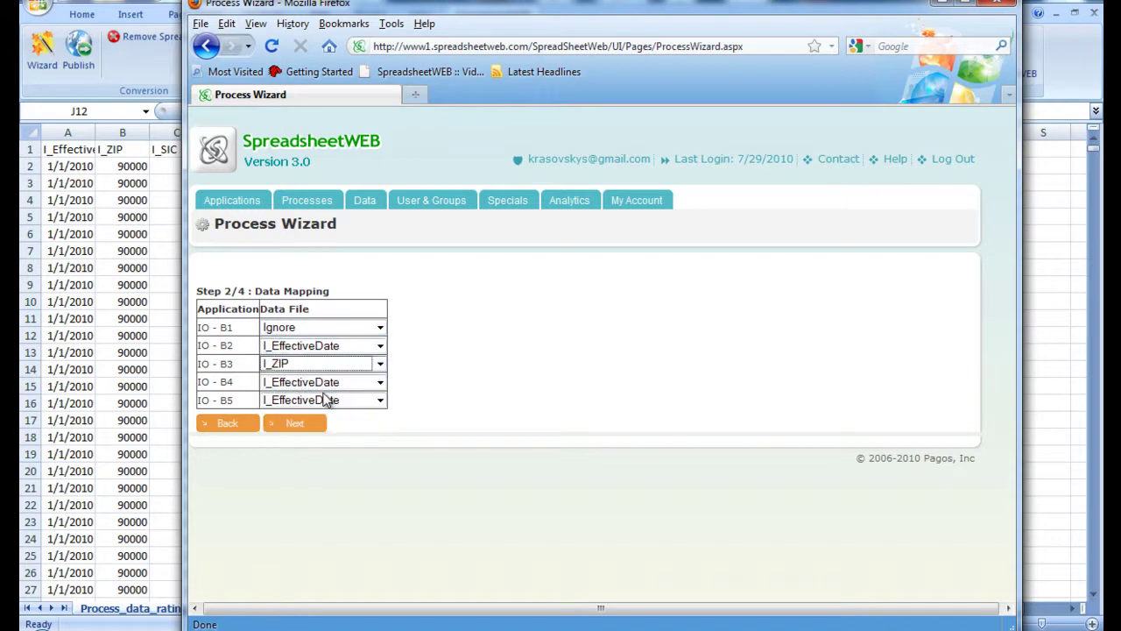
left_click(326, 391)
left_click(318, 425)
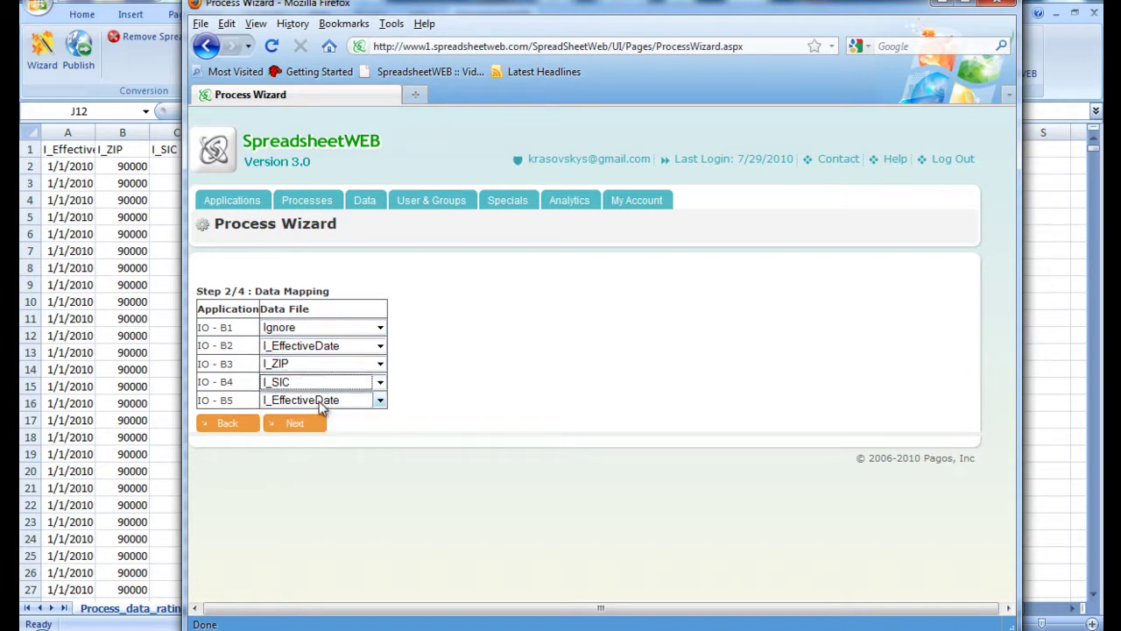
left_click(321, 402)
left_click(297, 455)
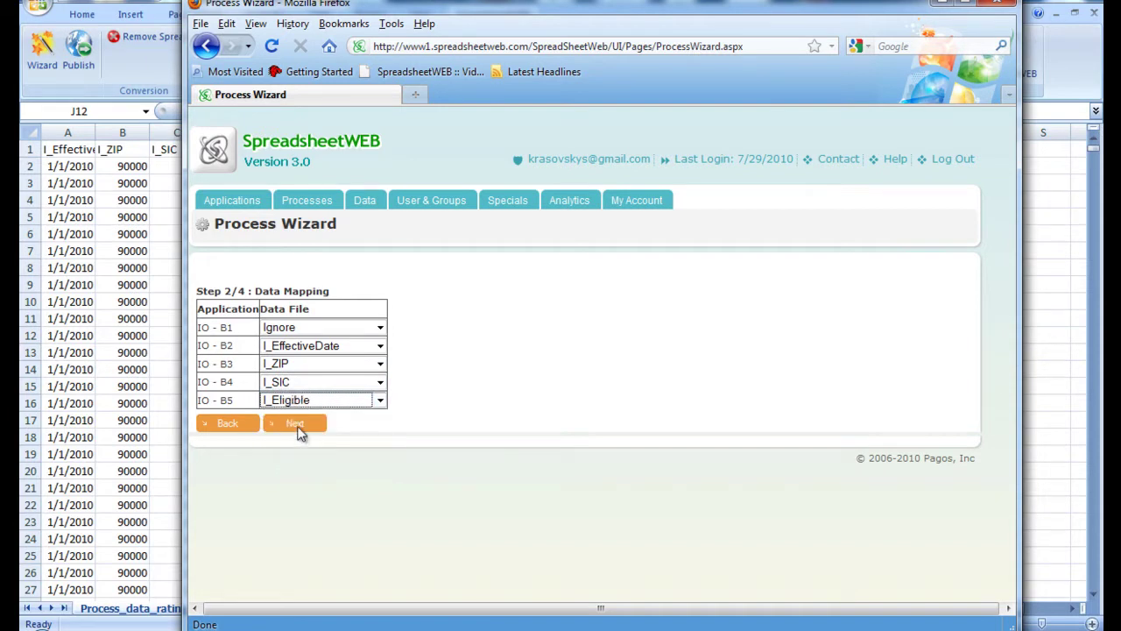
Exclude the Name field from the output list and advance to Results showing 5000 records.
left_click(295, 423)
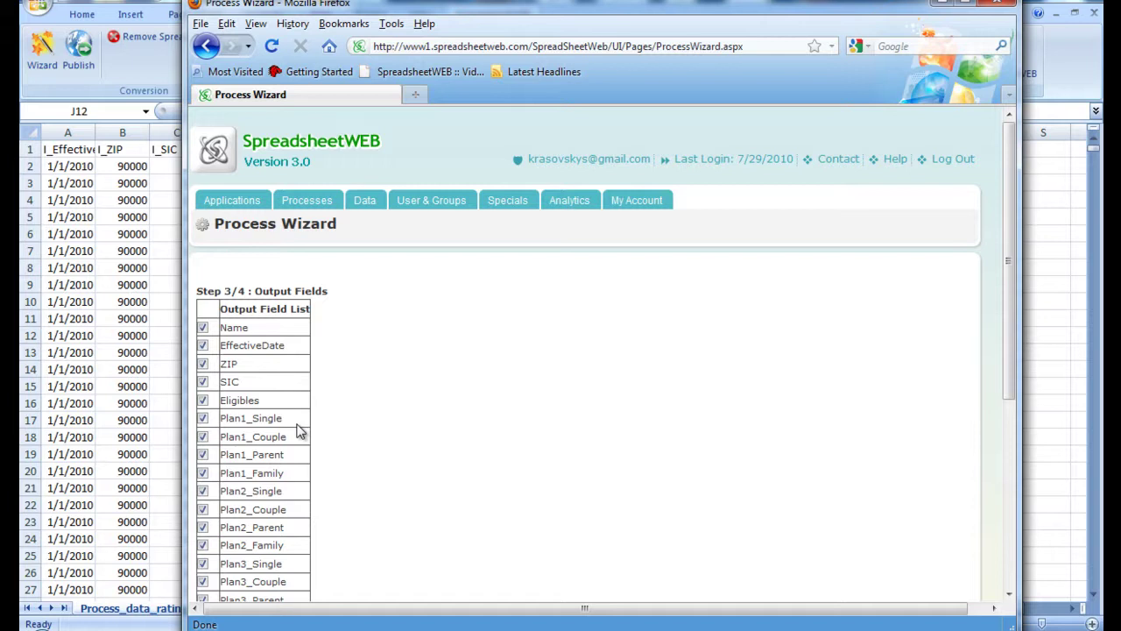
left_click(203, 327)
scroll(320, 298, "down", 5)
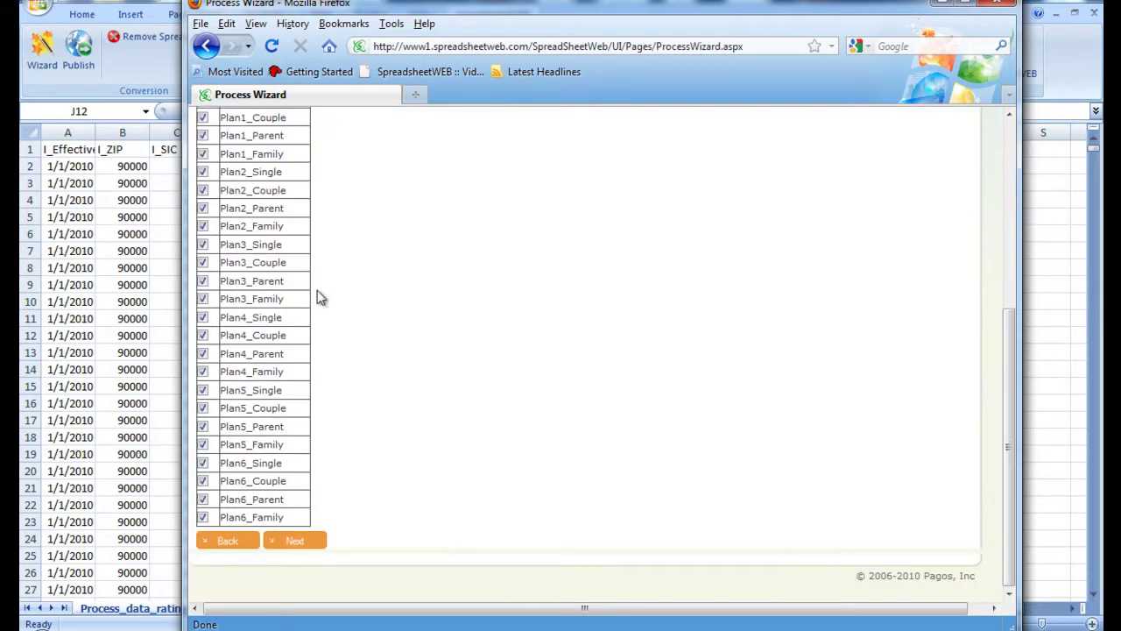
left_click(302, 534)
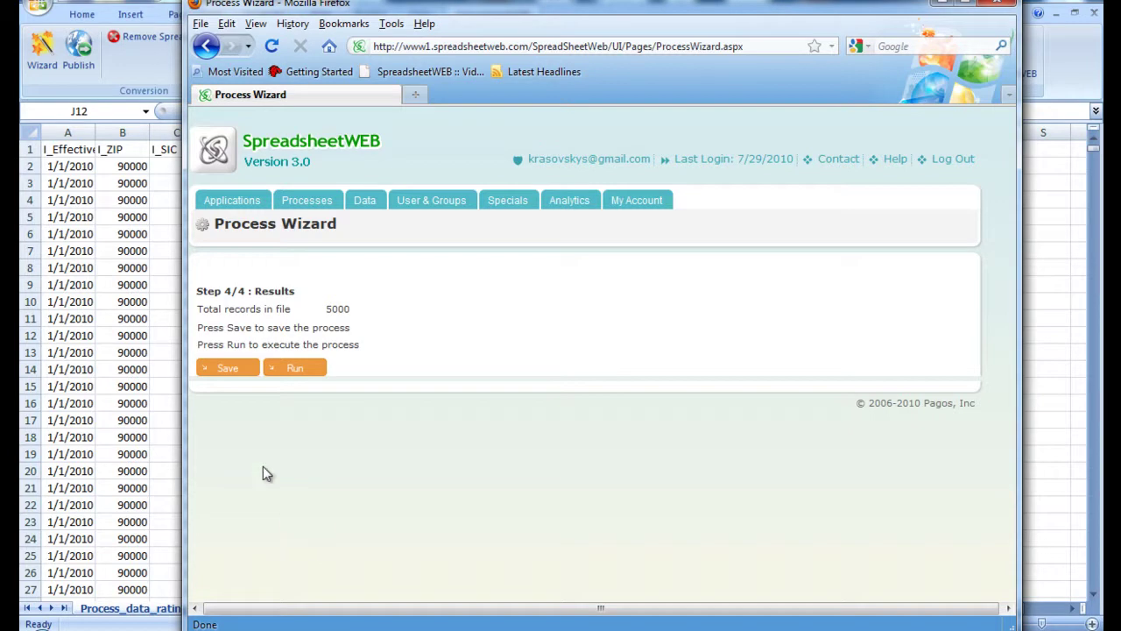
Save Test Batch Process and run it to completion with 4999 successes and 0 failures.
left_click(225, 371)
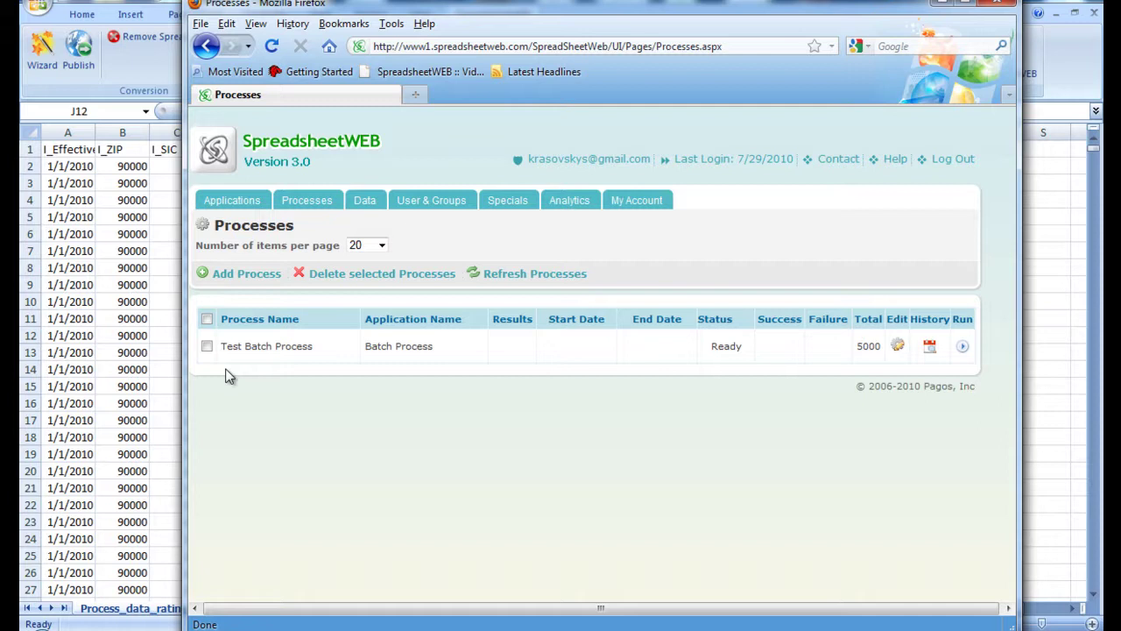
left_click(963, 346)
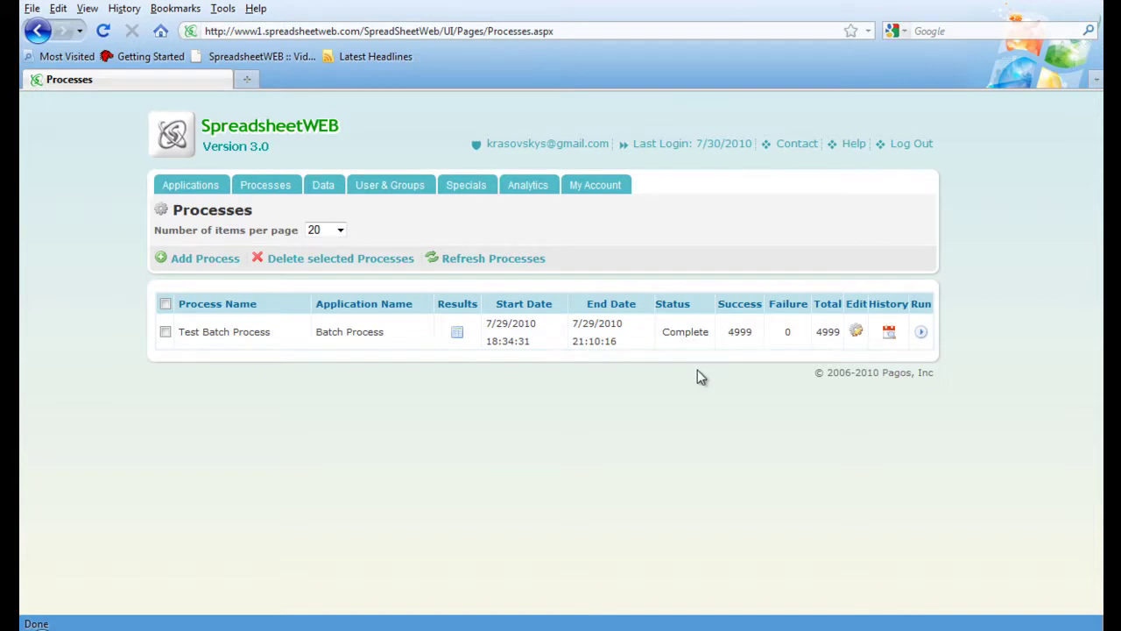
Save the finished process's results to disk as output.csv.
left_click(455, 332)
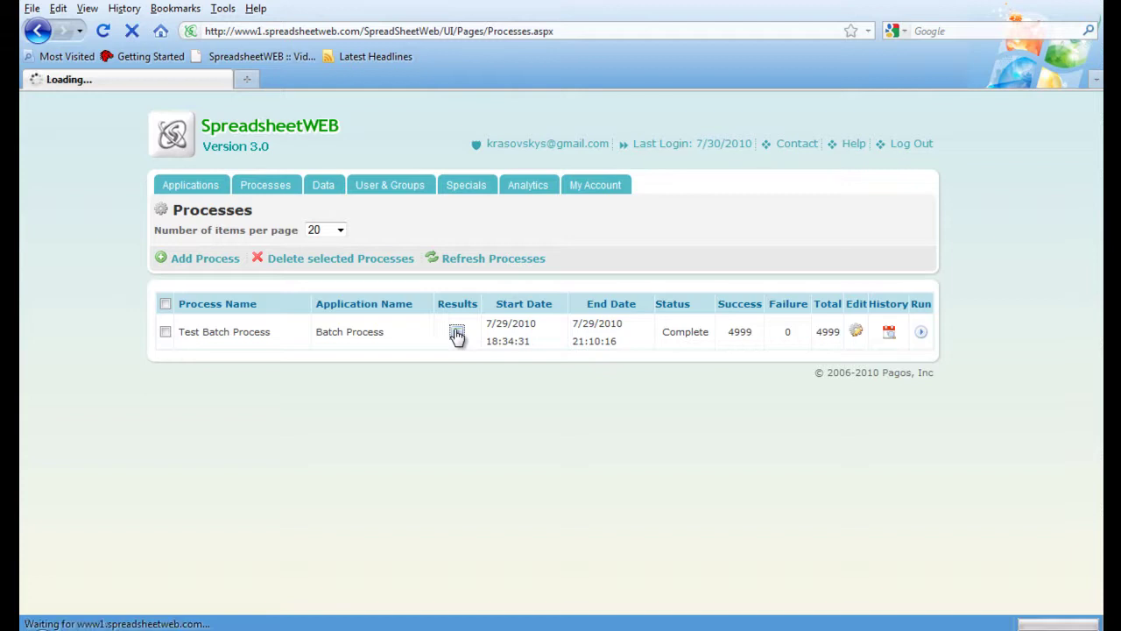
left_click(97, 364)
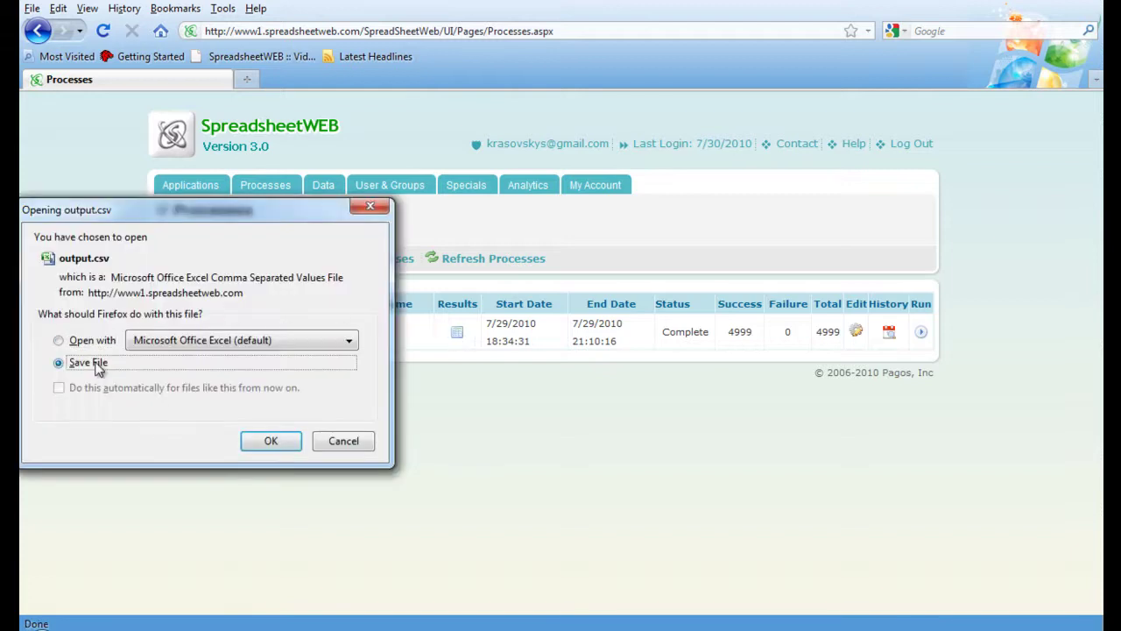
left_click(271, 440)
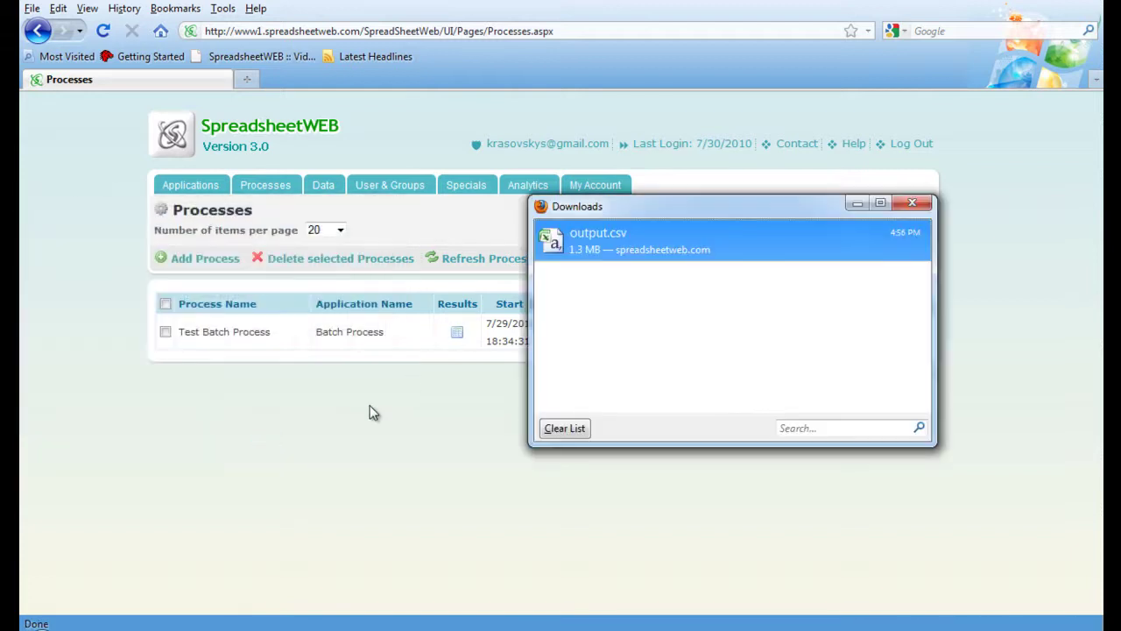